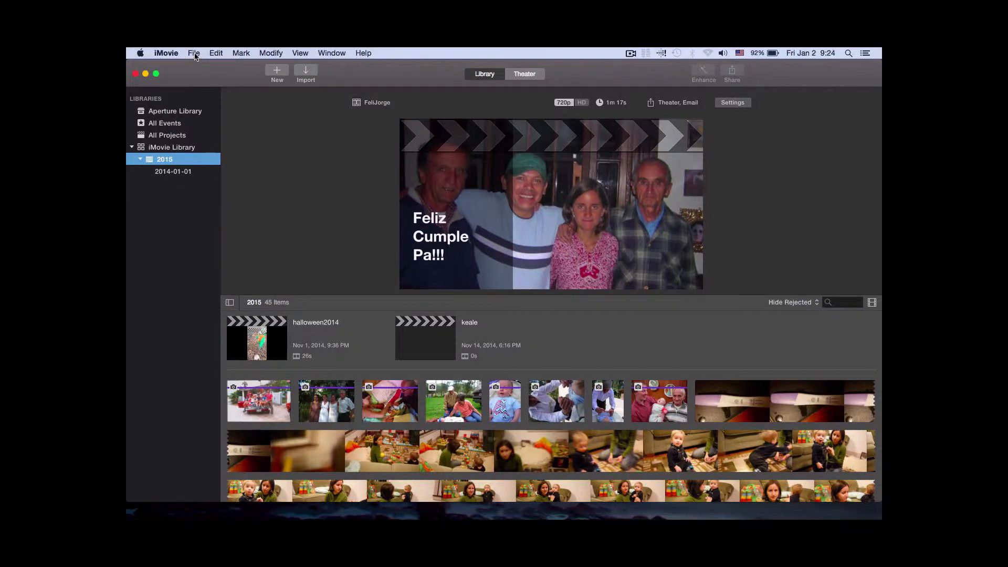
Start a new movie using the Photo Album theme
left_click(194, 53)
left_click(199, 68)
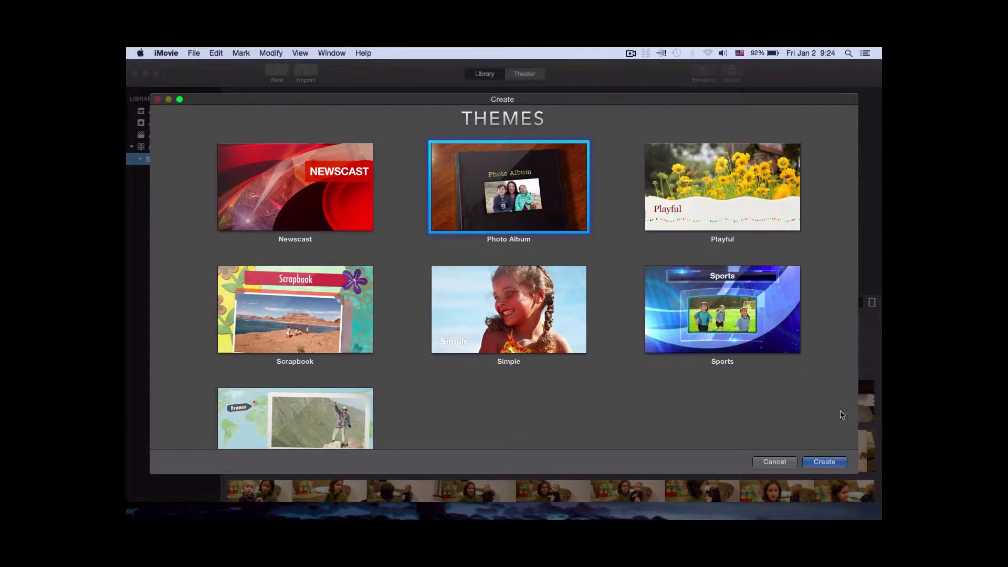
mouse_move(704, 331)
scroll(627, 227, "up", 5)
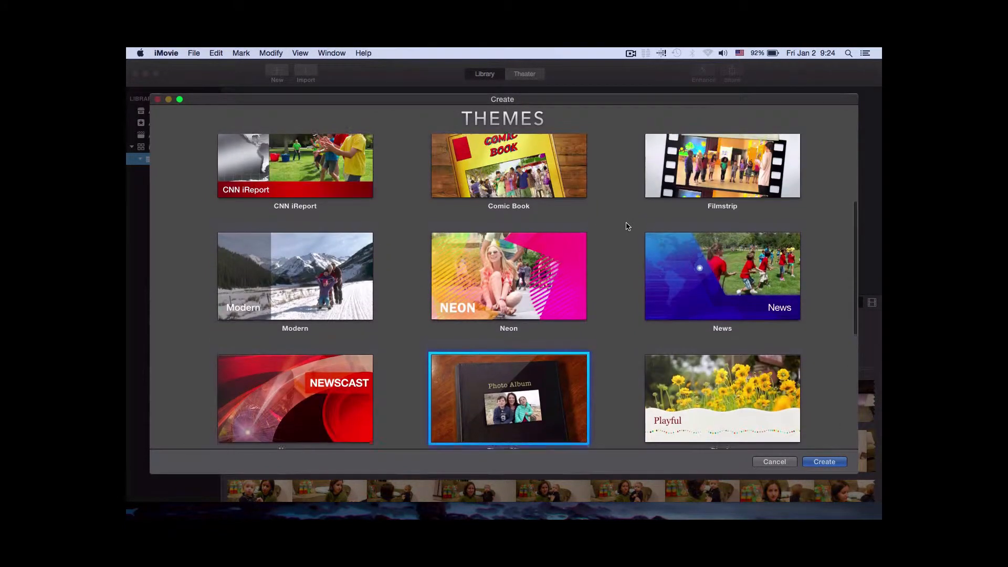
scroll(604, 231, "down", 2)
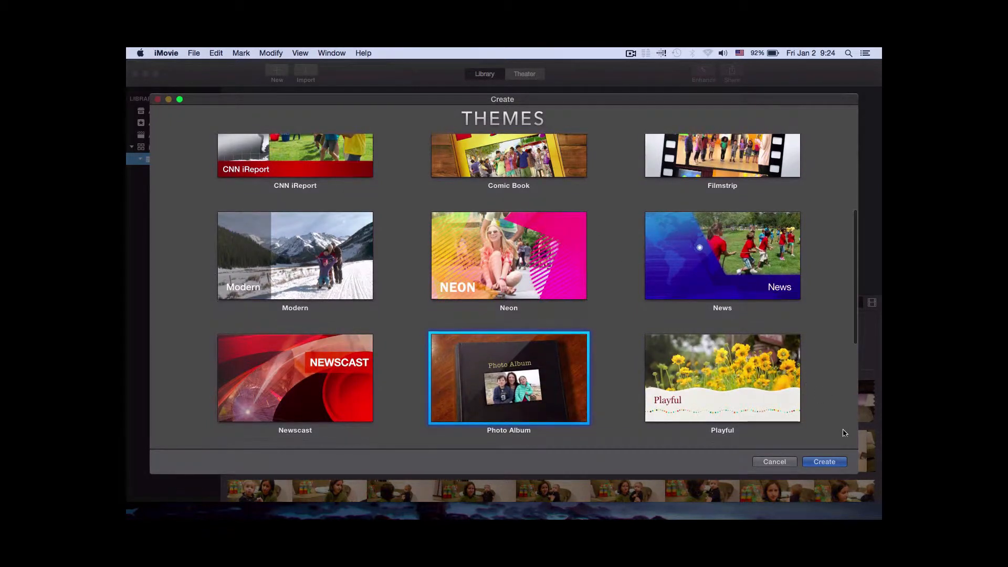
left_click(825, 464)
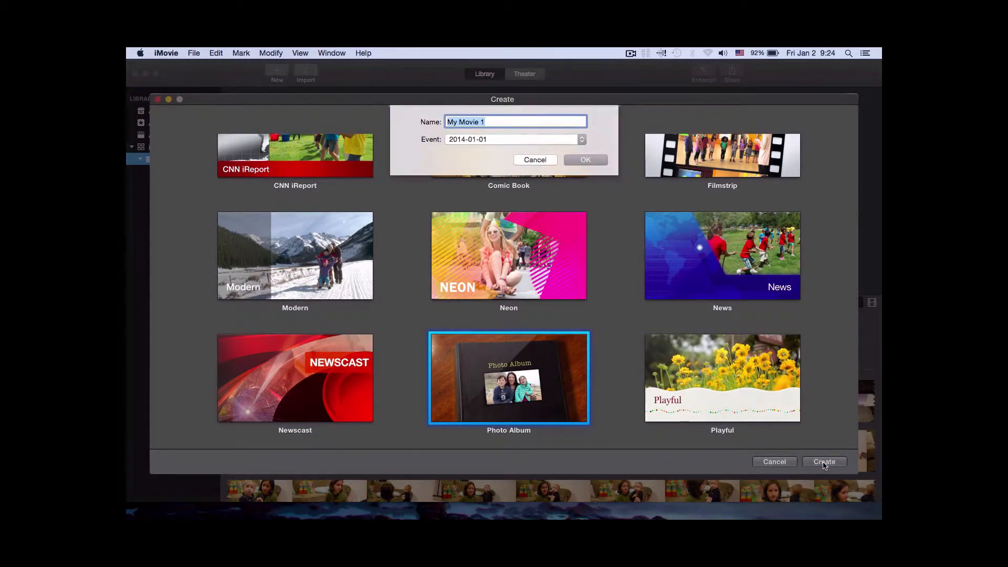
Name the new movie "Chapter 1" and create it in the 2014-01-01 event
type("C")
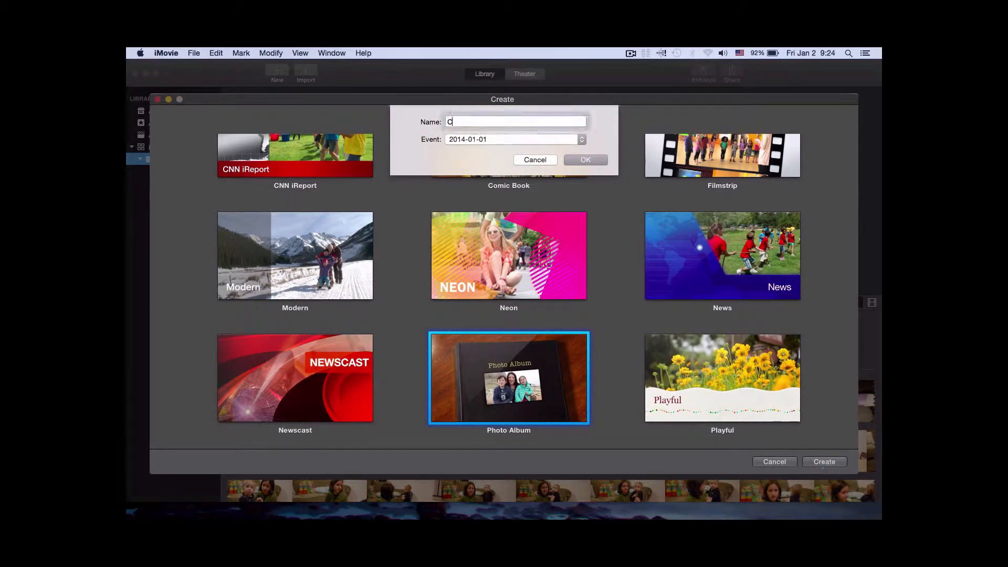
type("hapter ")
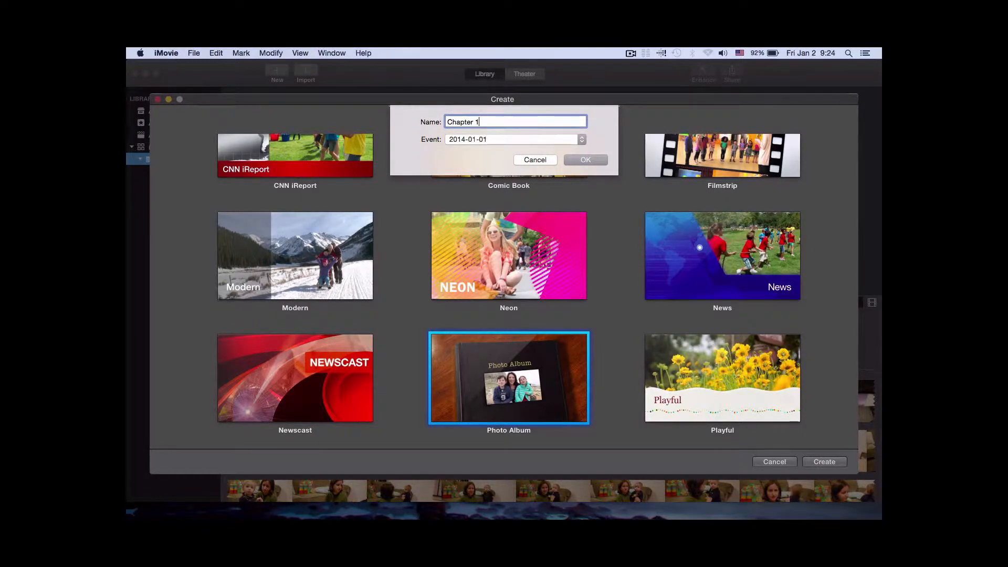
type("1")
left_click(583, 160)
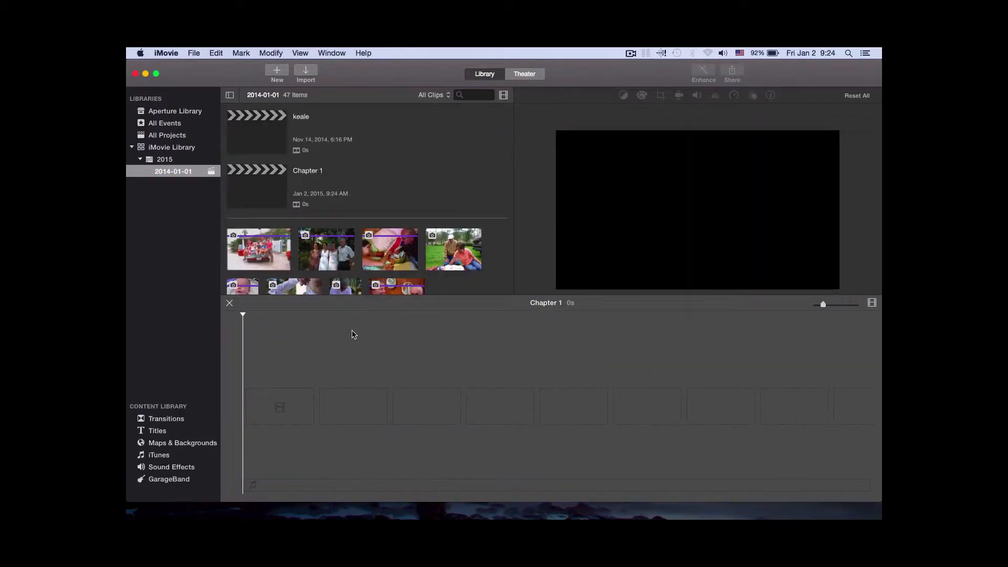
Add all six photos from the Aperture Library's Jan 1, 2007 project to the start of the empty movie timeline
left_click(190, 112)
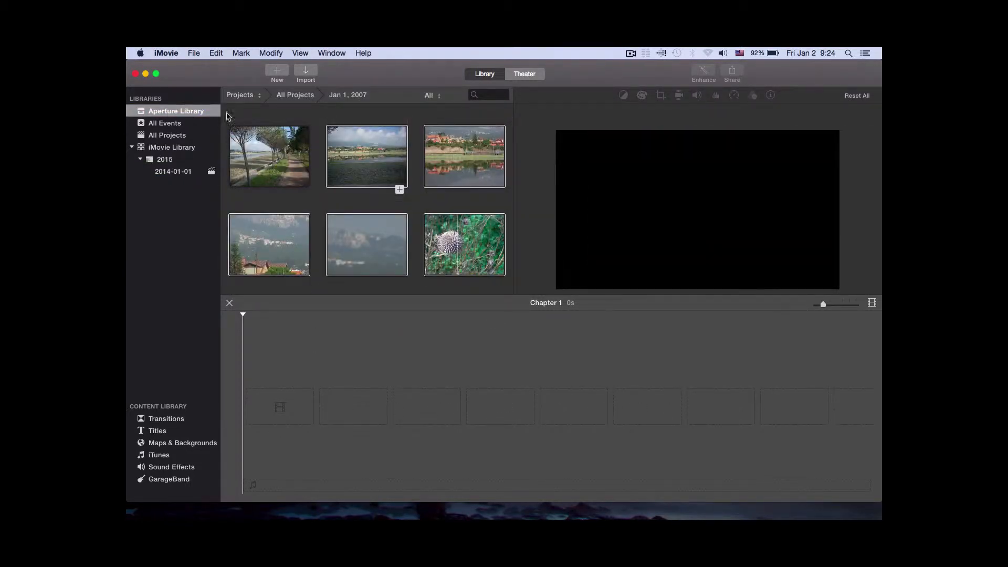
left_click(425, 206)
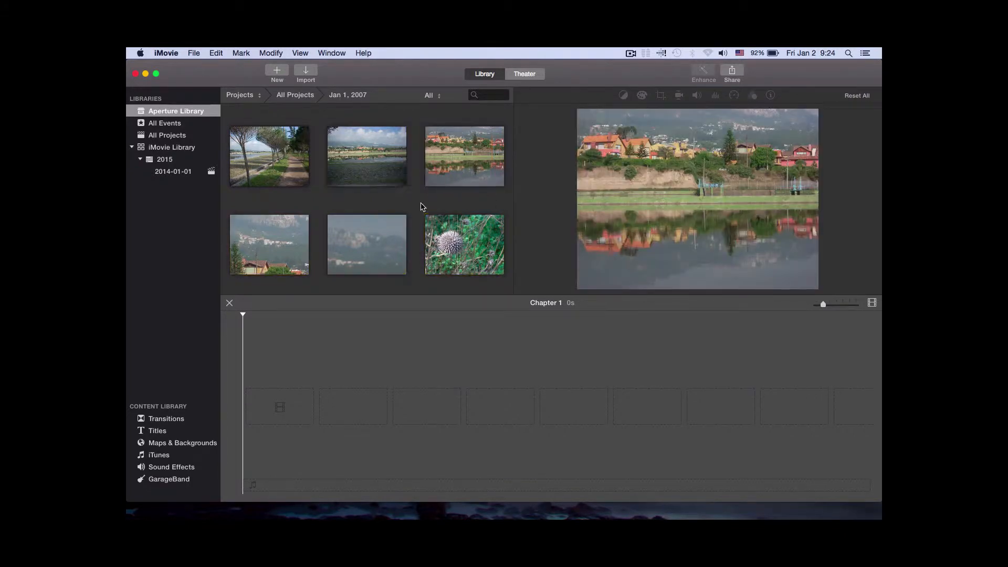
left_click(297, 155)
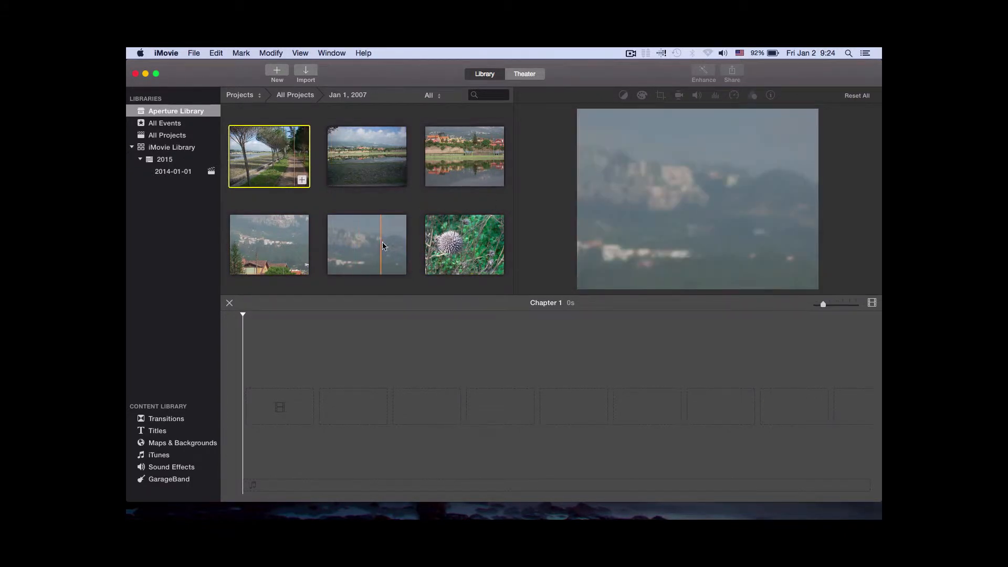
key("super+a")
left_click_drag(393, 237, 294, 408)
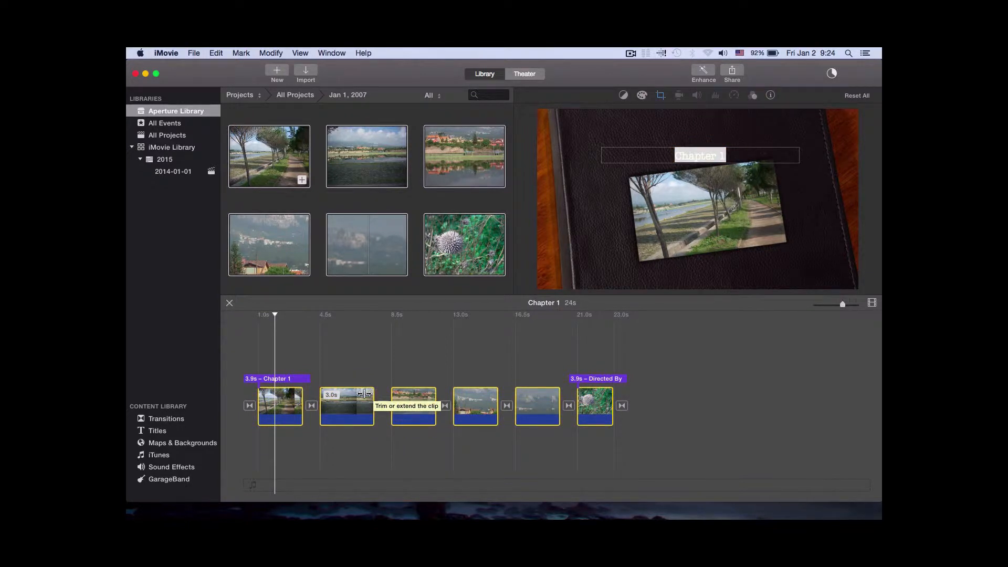
Shorten the second photo clip to about half its length and extend the third to about three times its length
left_click(364, 402)
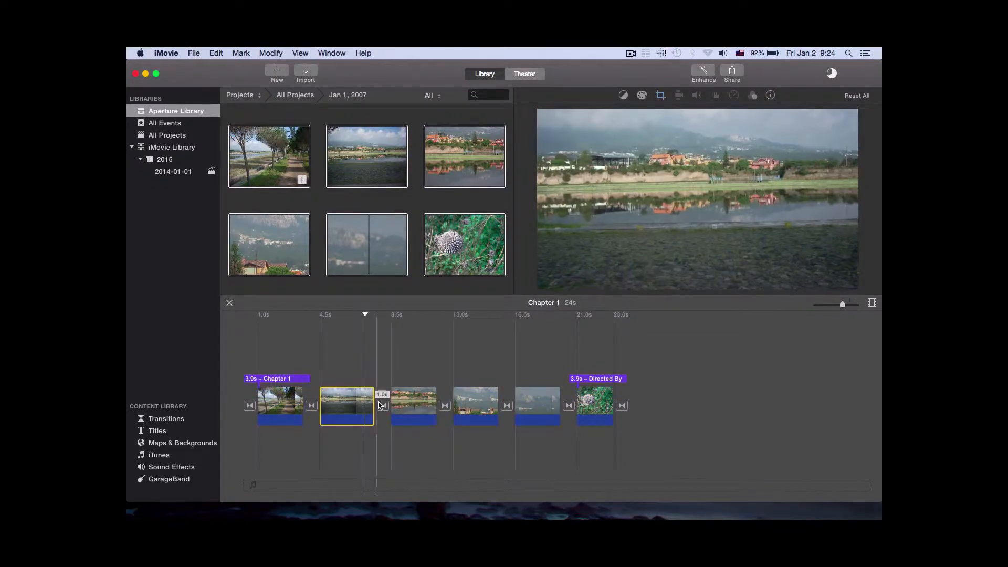
left_click_drag(374, 399, 347, 400)
left_click(398, 400)
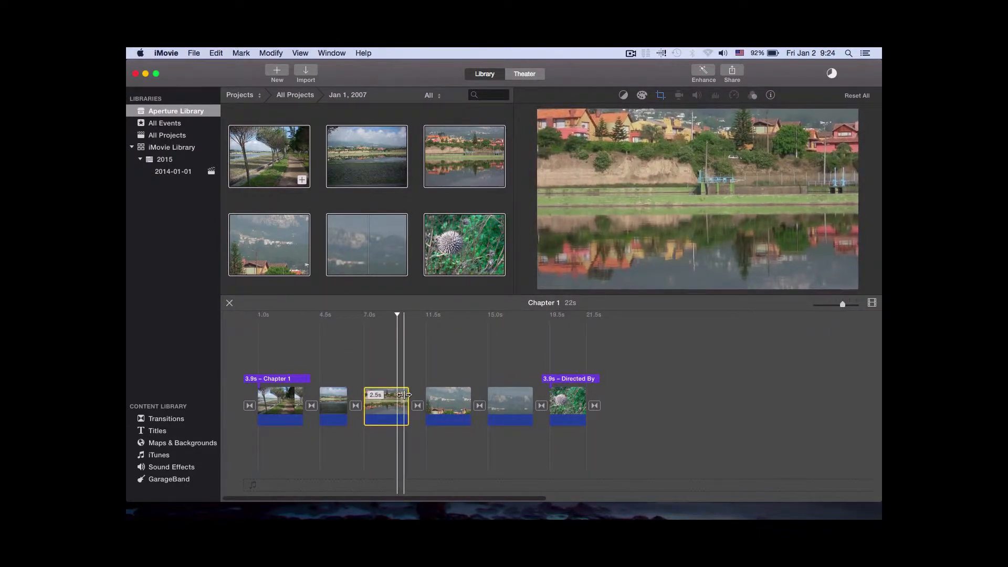
left_click_drag(404, 395, 504, 390)
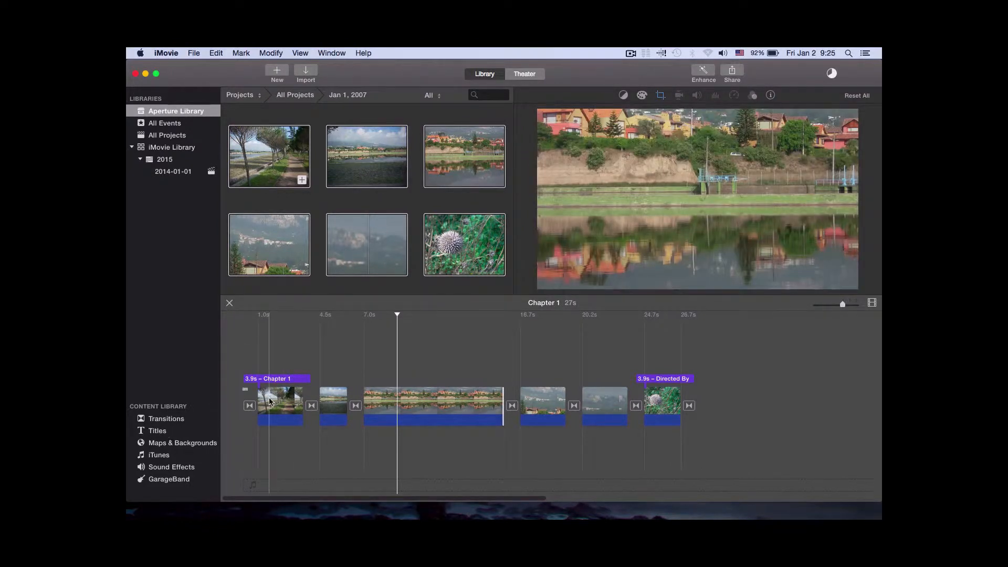
Insert an Expand title between the third and fourth photo clips, turning off automatic content
left_click(167, 431)
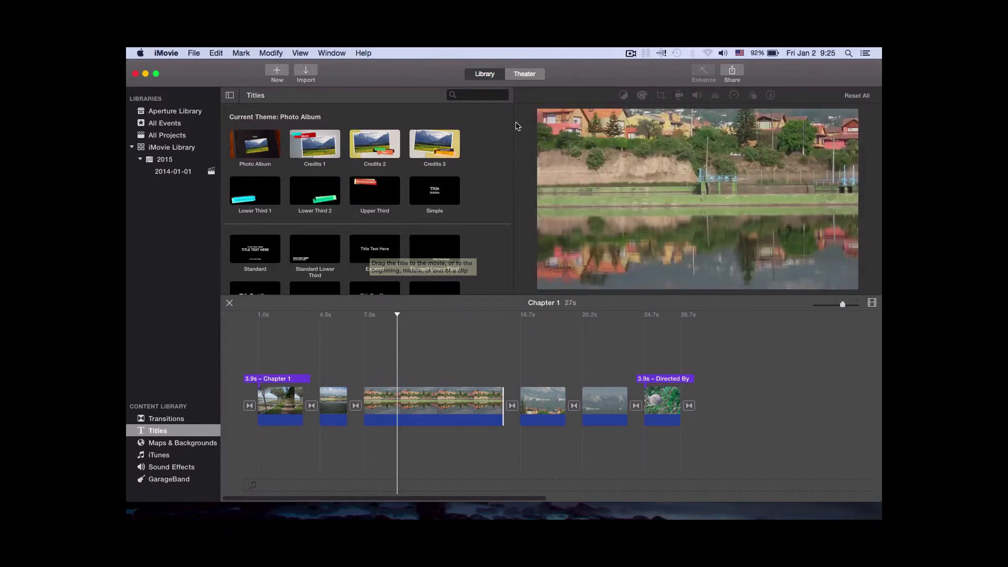
key("Down")
key("Down")
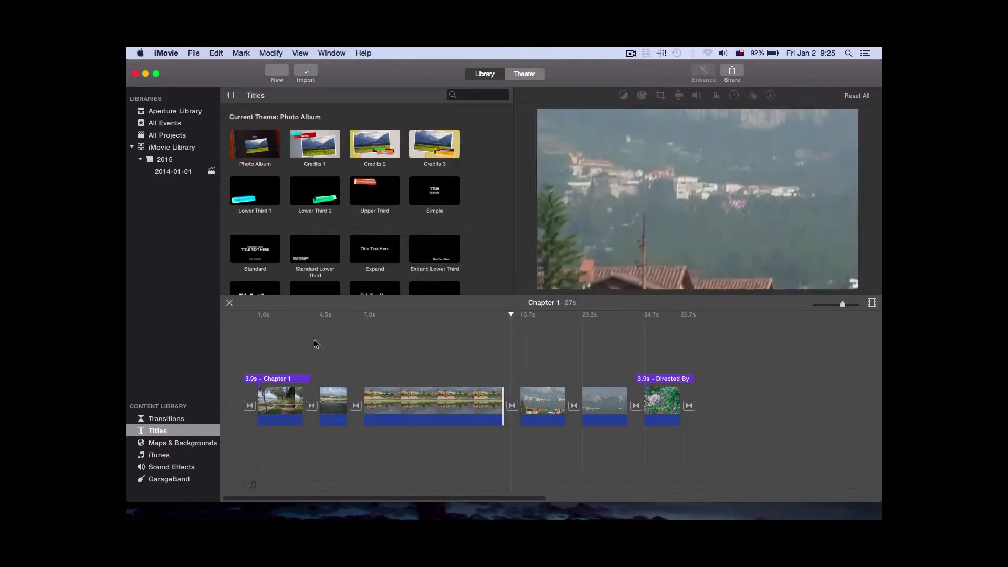
left_click_drag(375, 248, 578, 377)
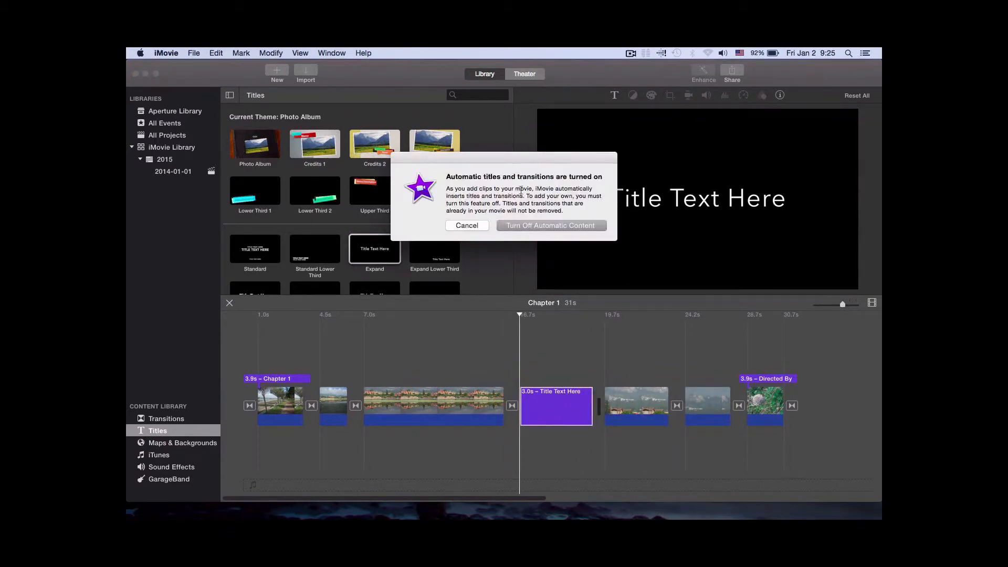
left_click(531, 226)
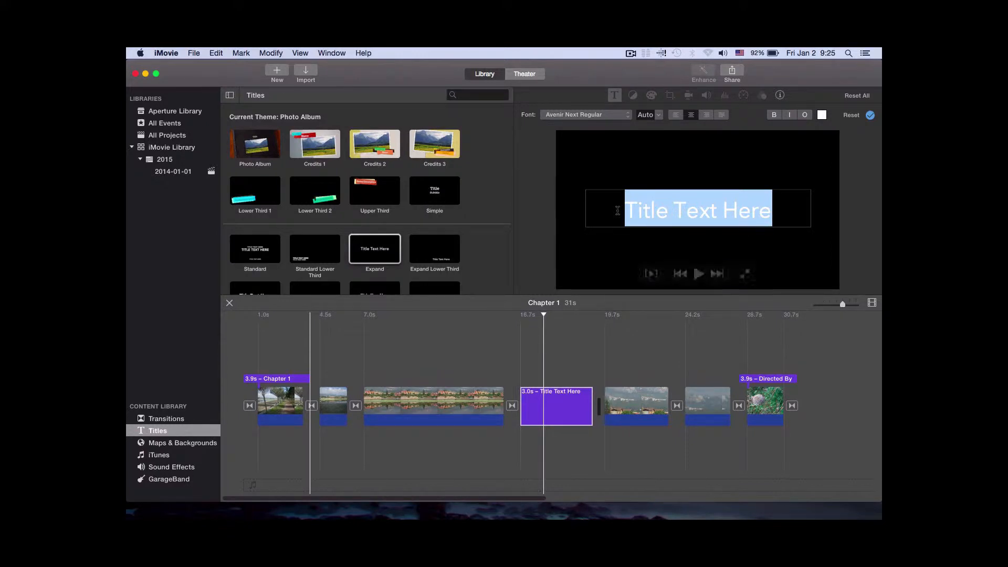
Replace the inserted title's placeholder text with "Families are great!"
type("Familys")
key("BackSpace")
key("BackSpace")
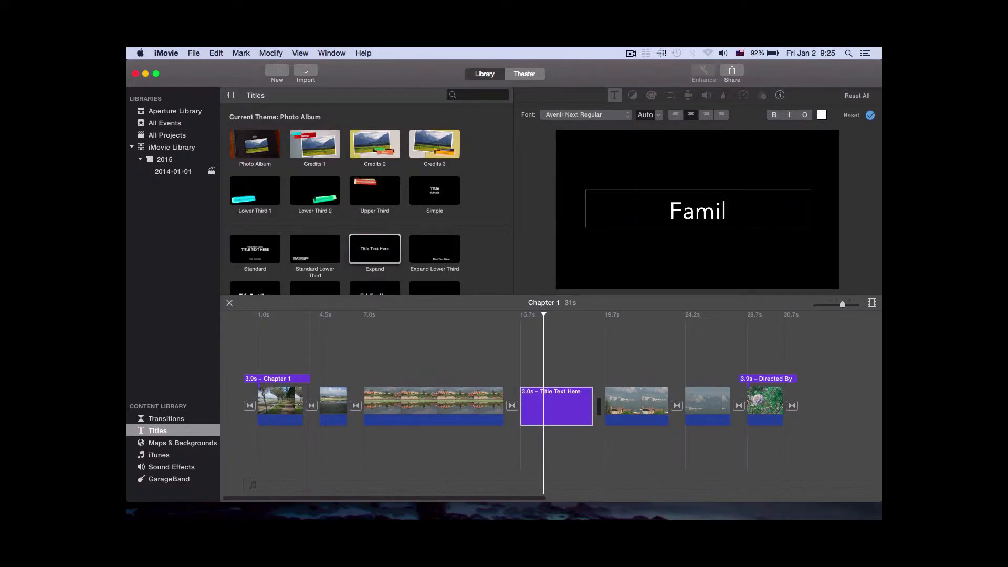
type("ies are great")
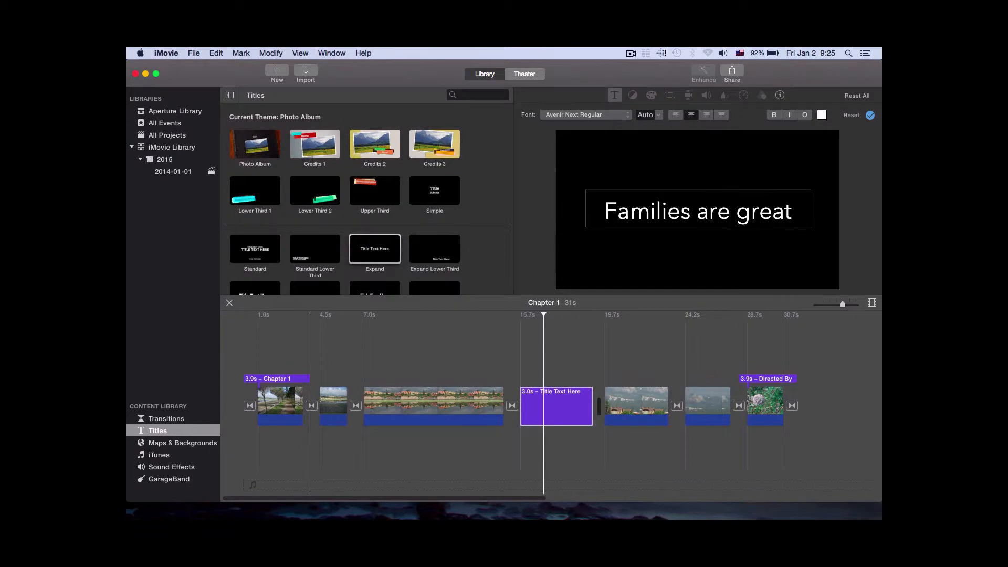
type("!")
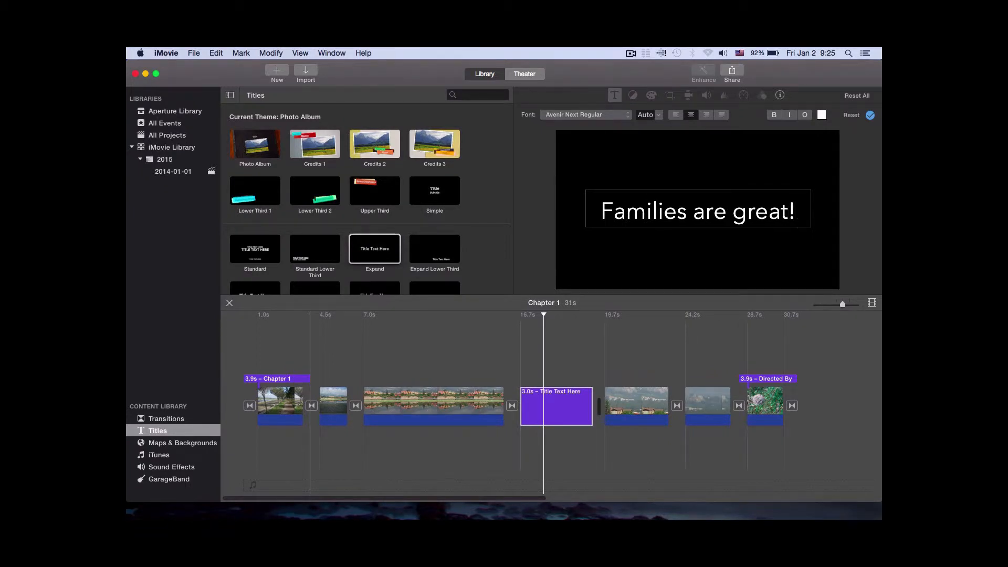
key("super+a")
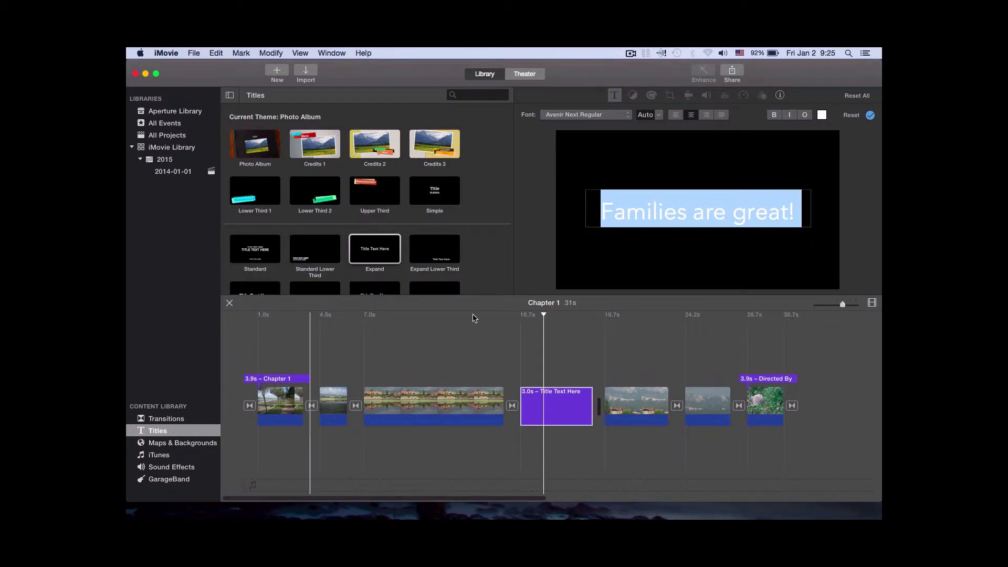
Move the playhead back to the very beginning of the movie
left_click(254, 316)
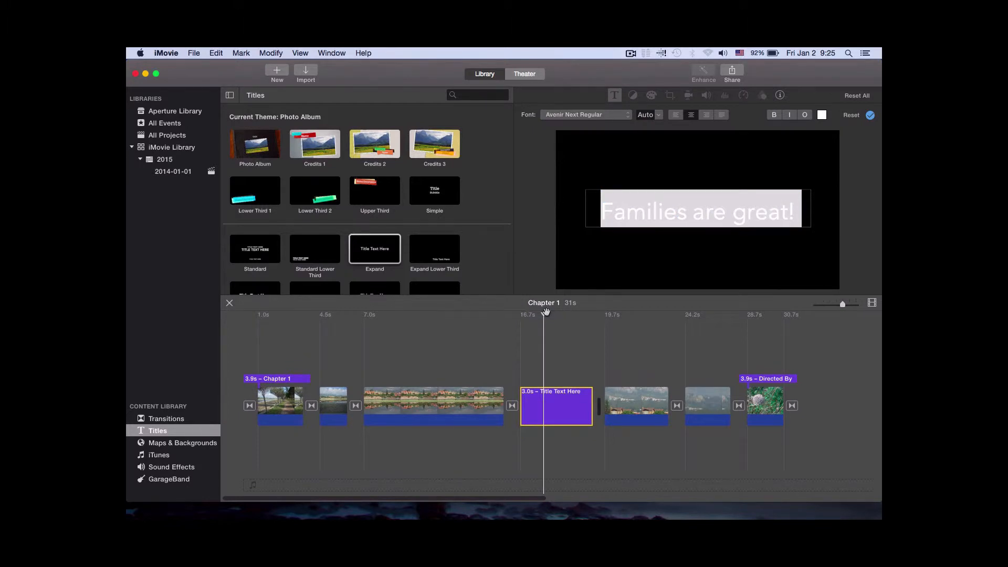
left_click_drag(544, 315, 259, 327)
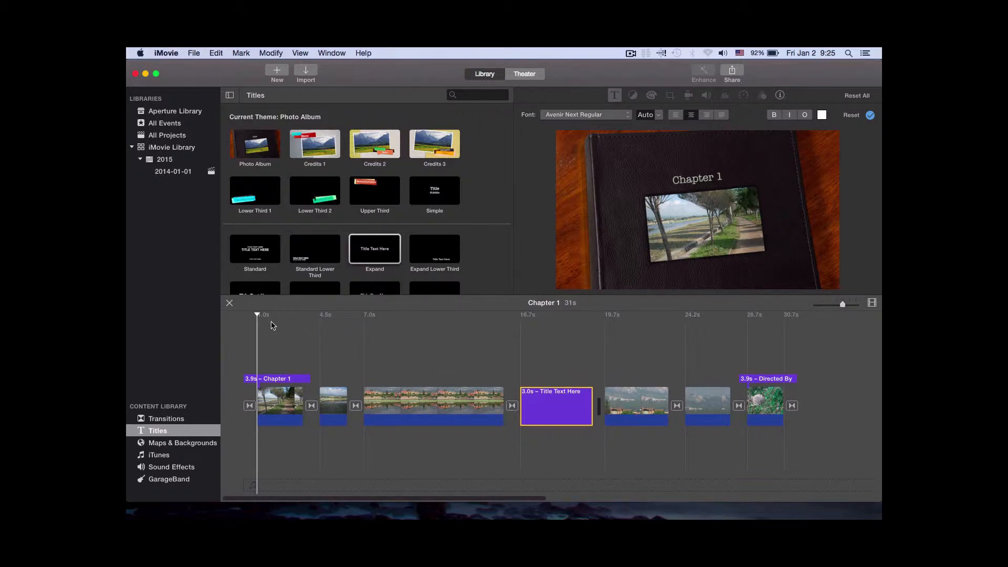
left_click_drag(259, 315, 243, 316)
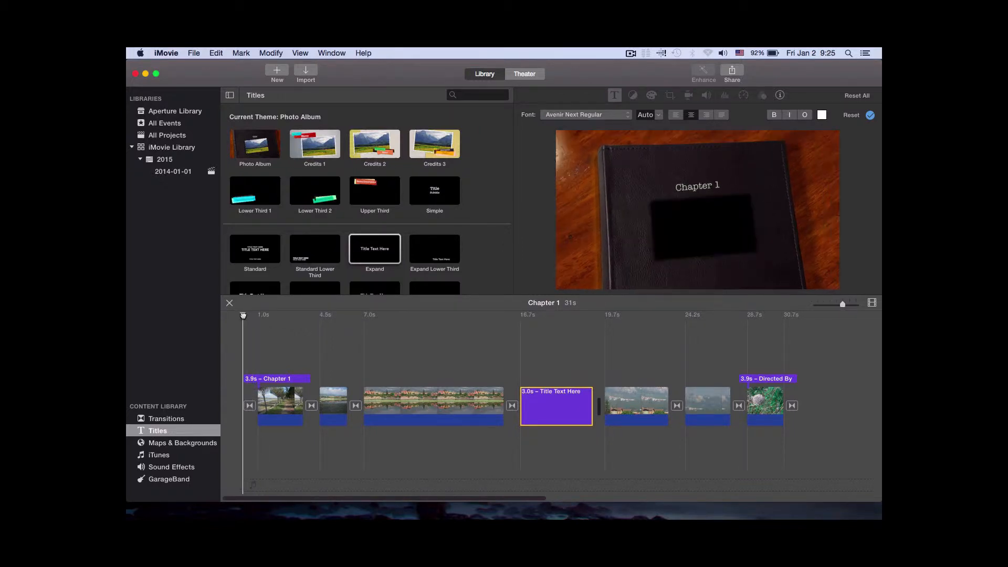
Add the Beatles song "And I Love Her" from iTunes below the clips, starting at the third photo clip
left_click(159, 455)
left_click(285, 221)
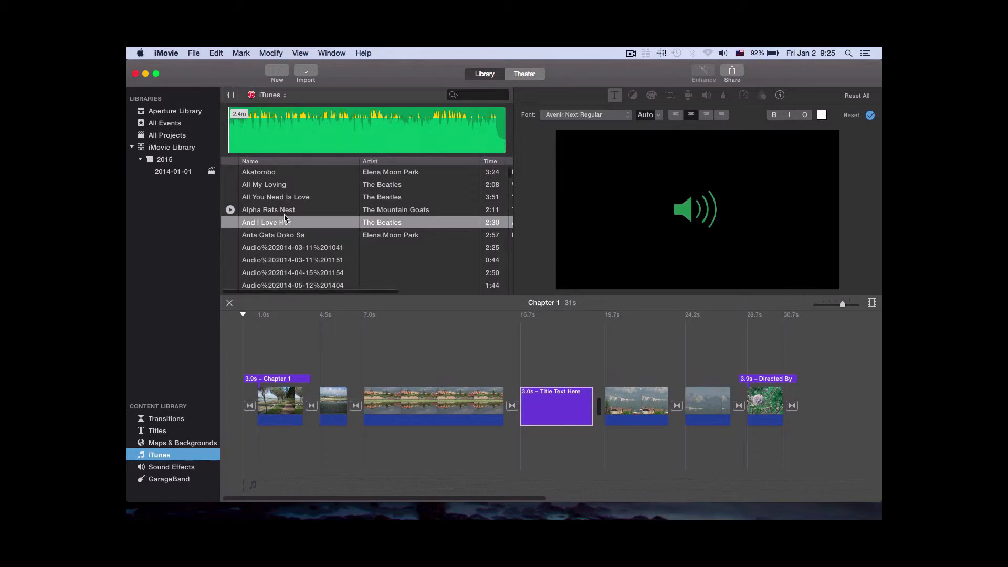
left_click_drag(286, 225, 371, 436)
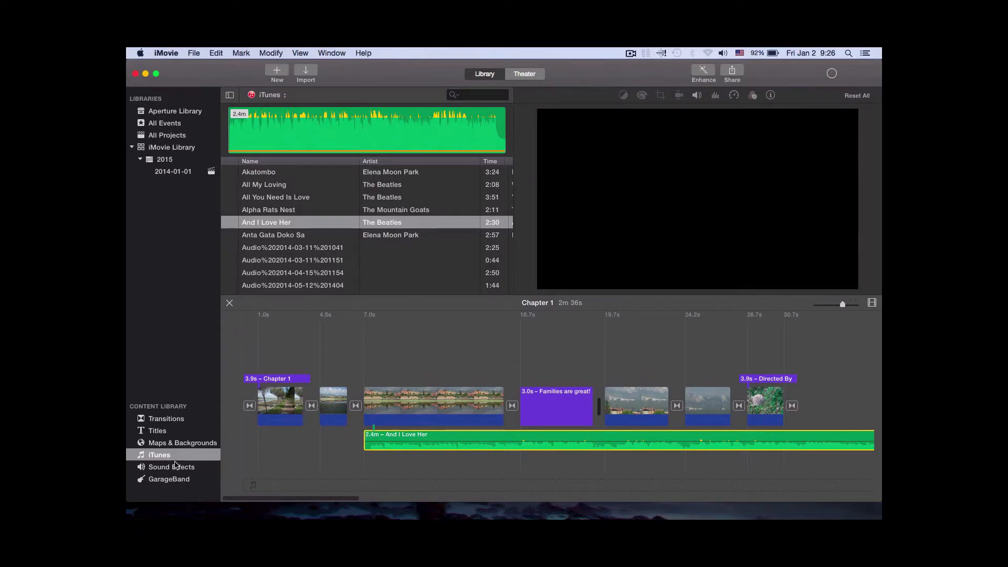
Record a voiceover of about 21 seconds starting late in the first photo clip, and play the movie back from there
left_click(272, 450)
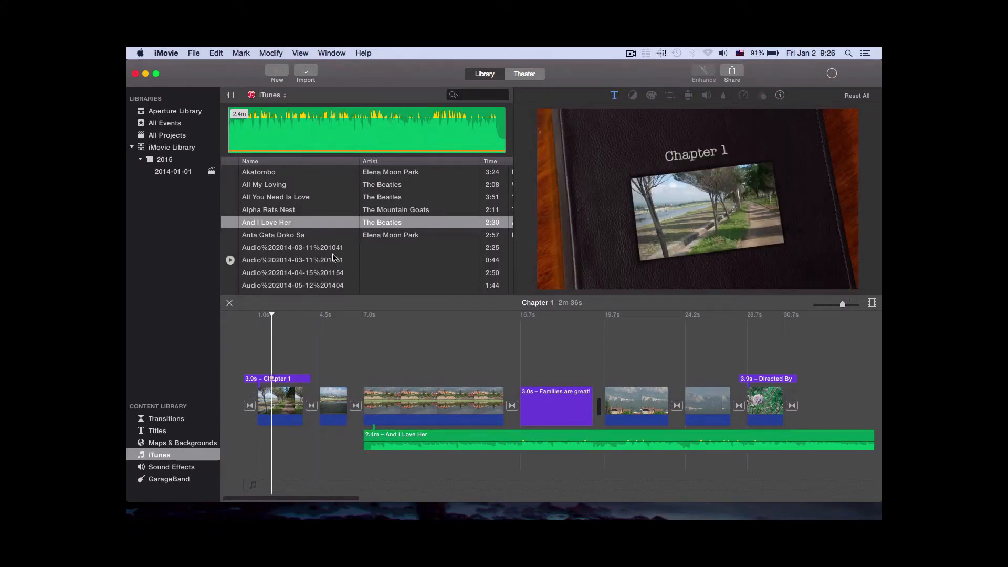
left_click(330, 54)
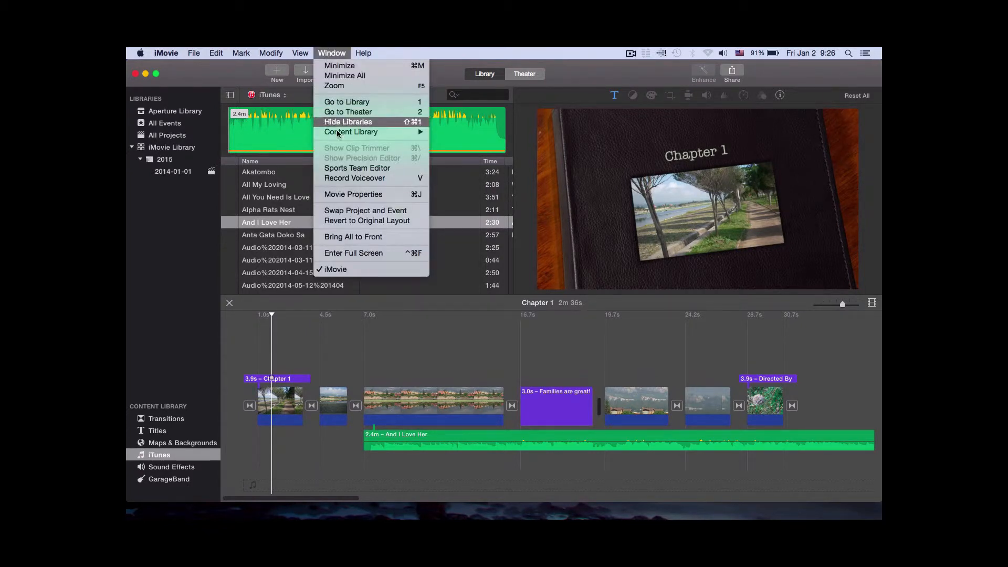
left_click(350, 179)
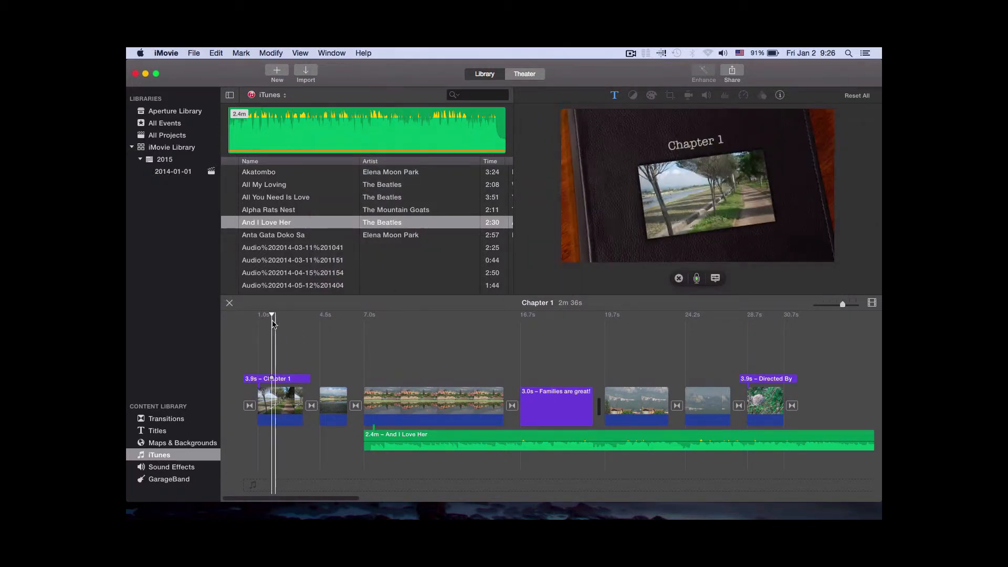
left_click_drag(272, 316, 293, 316)
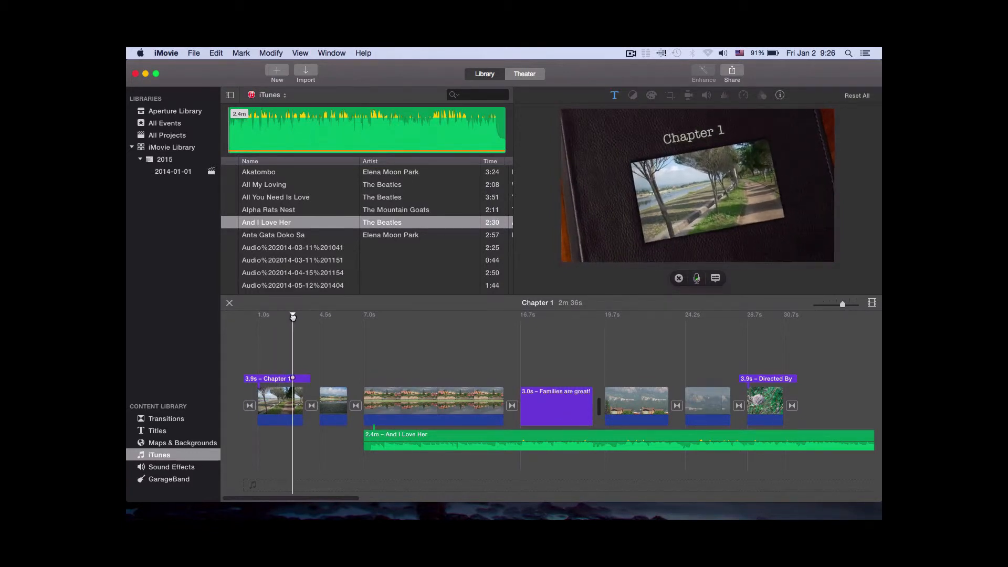
left_click(696, 279)
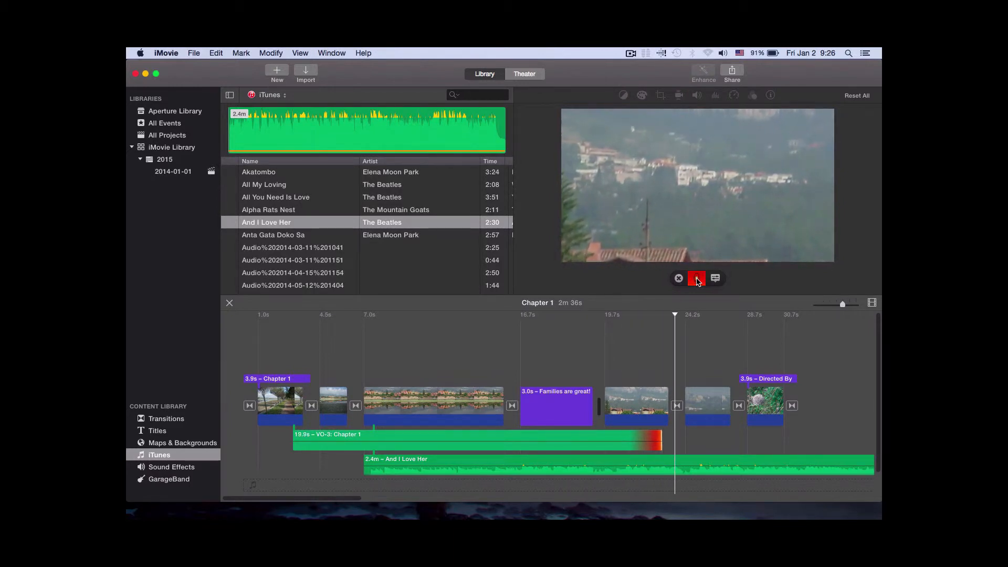
left_click(697, 280)
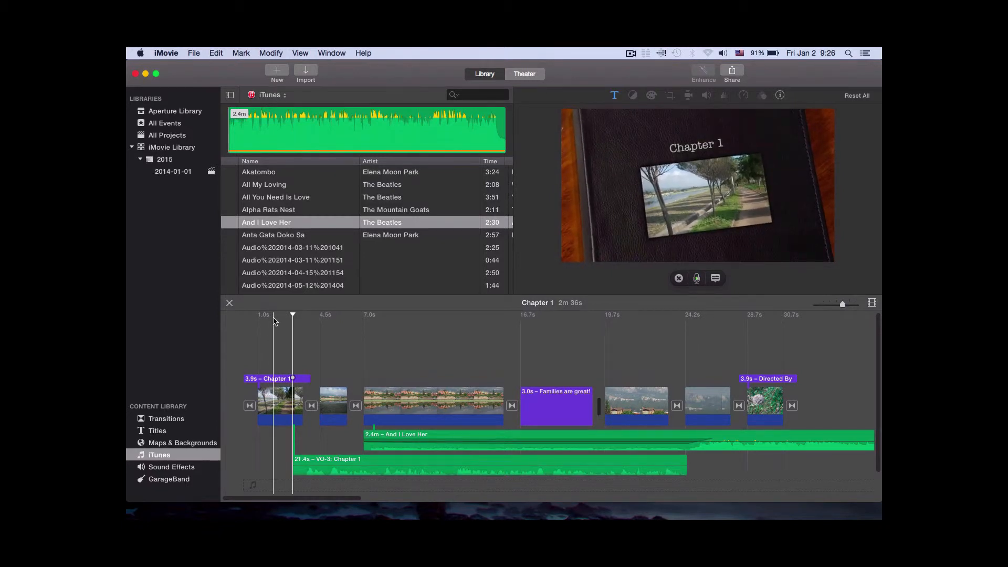
key("space")
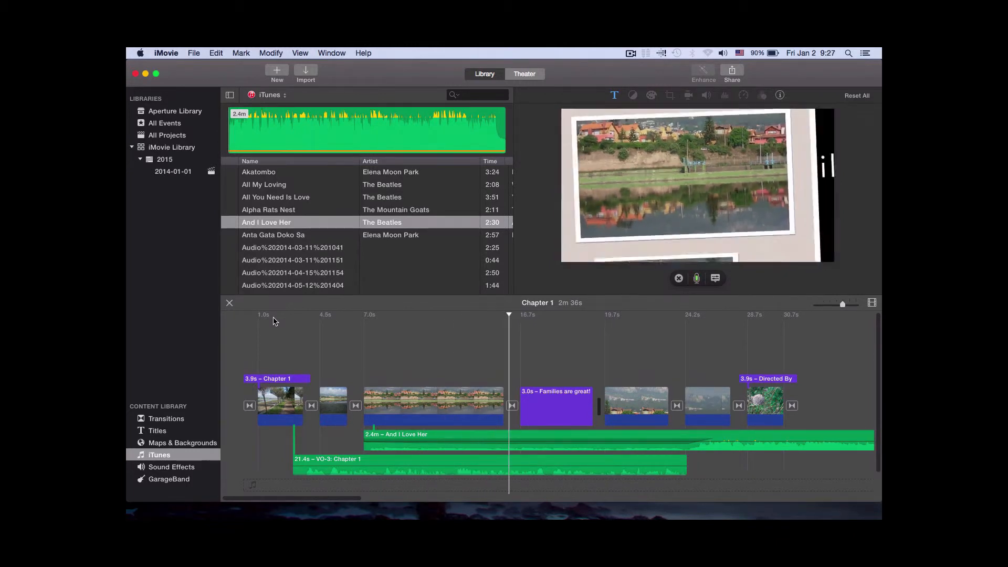
key("space")
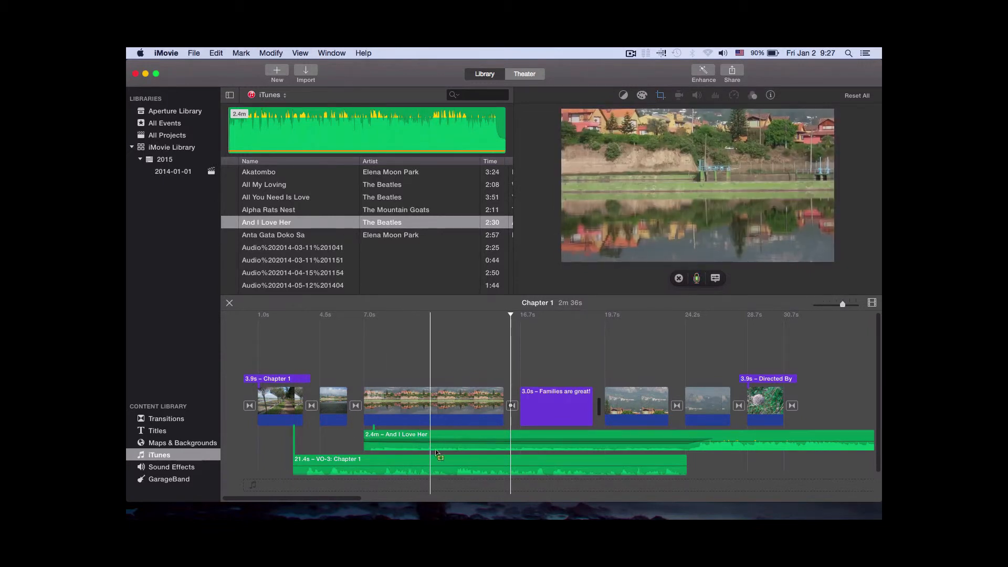
Lower the volume of the background song "And I Love Her" in the timeline
left_click(449, 440)
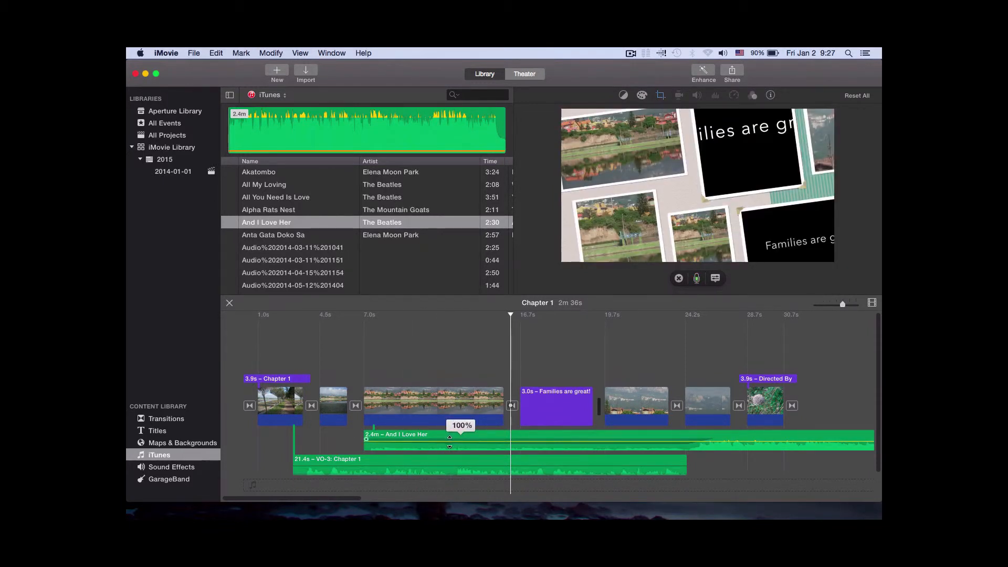
left_click_drag(450, 440, 449, 442)
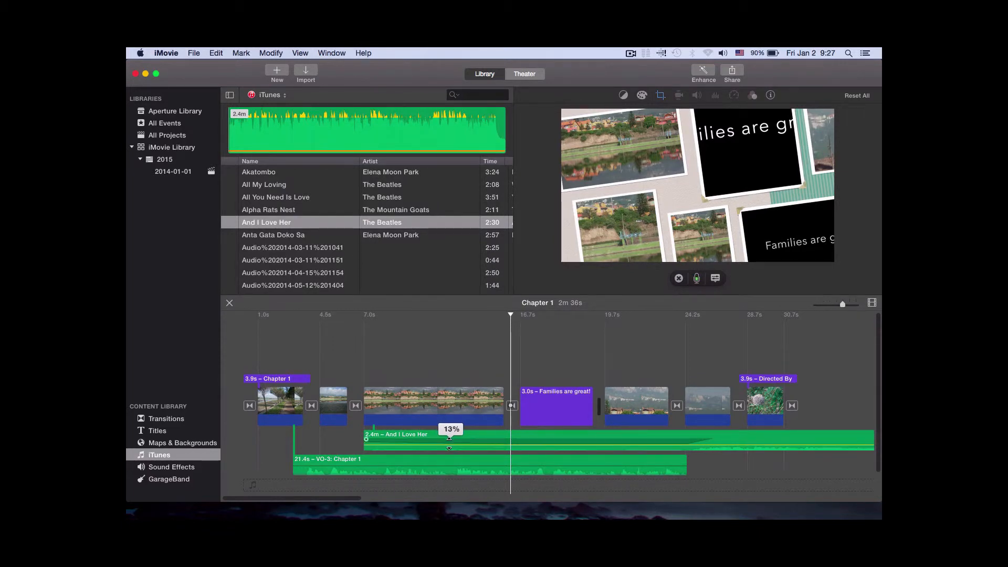
left_click_drag(450, 440, 451, 439)
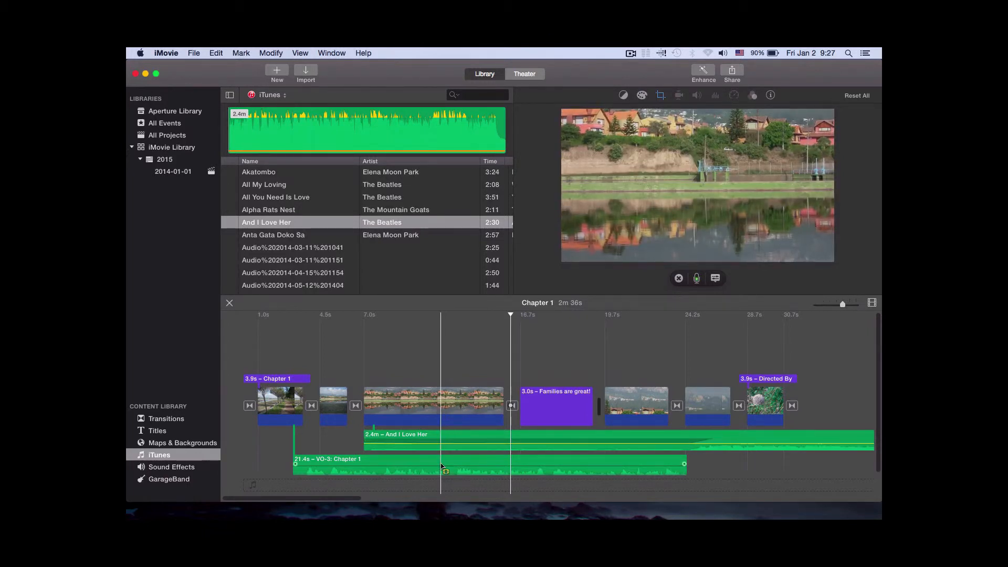
Raise the volume of the recorded voiceover and play the movie back from the middle of the first photo clip
left_click_drag(429, 466, 426, 465)
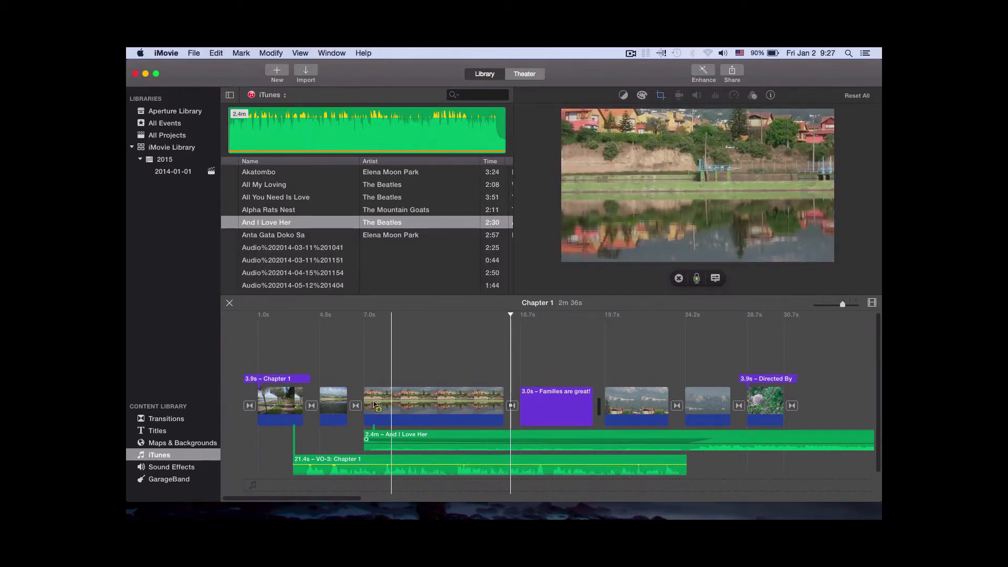
left_click(281, 324)
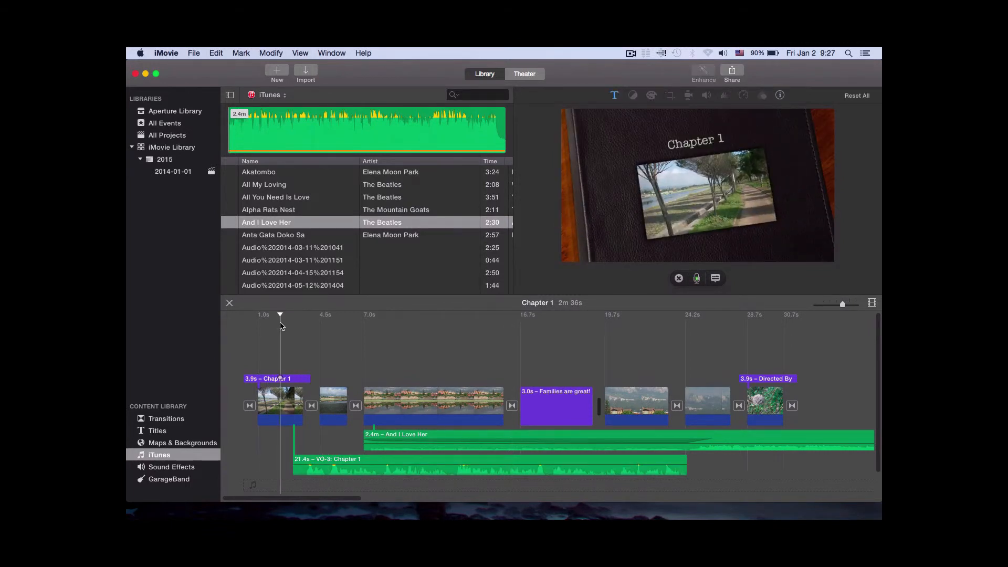
key("space")
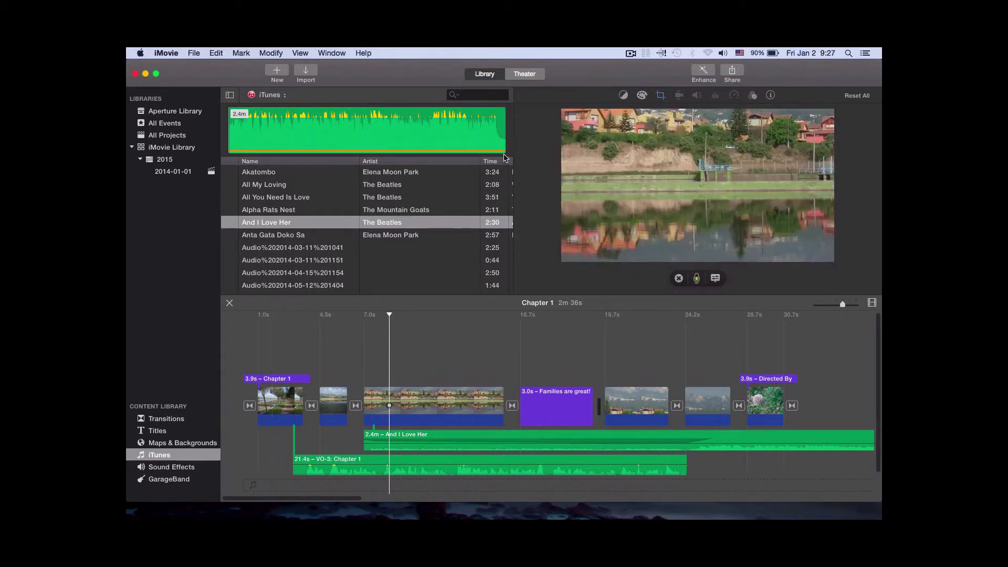
Open the YouTube sharing settings for the Chapter 1 movie and bring up the available privacy choices
mouse_move(554, 125)
left_click(734, 71)
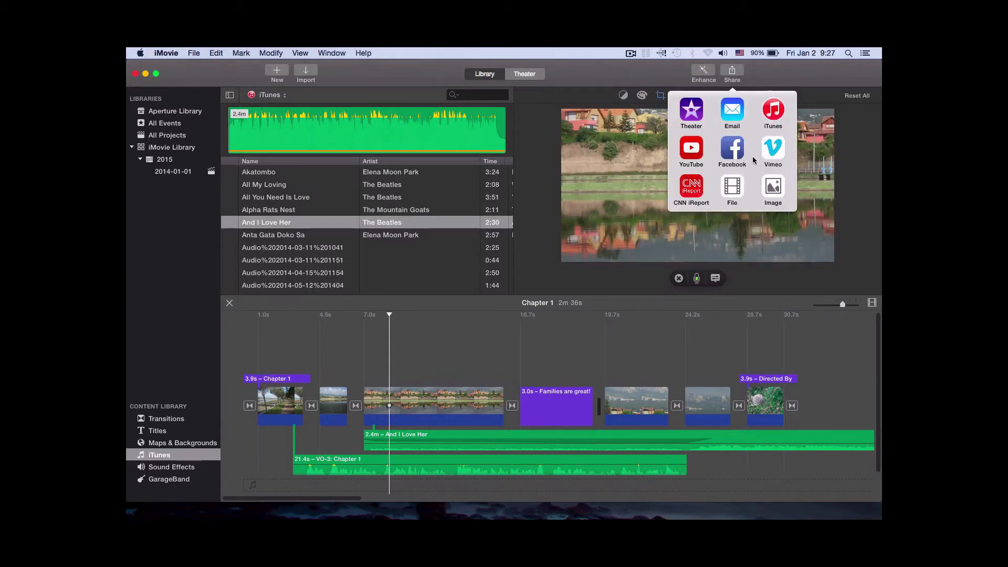
left_click(697, 149)
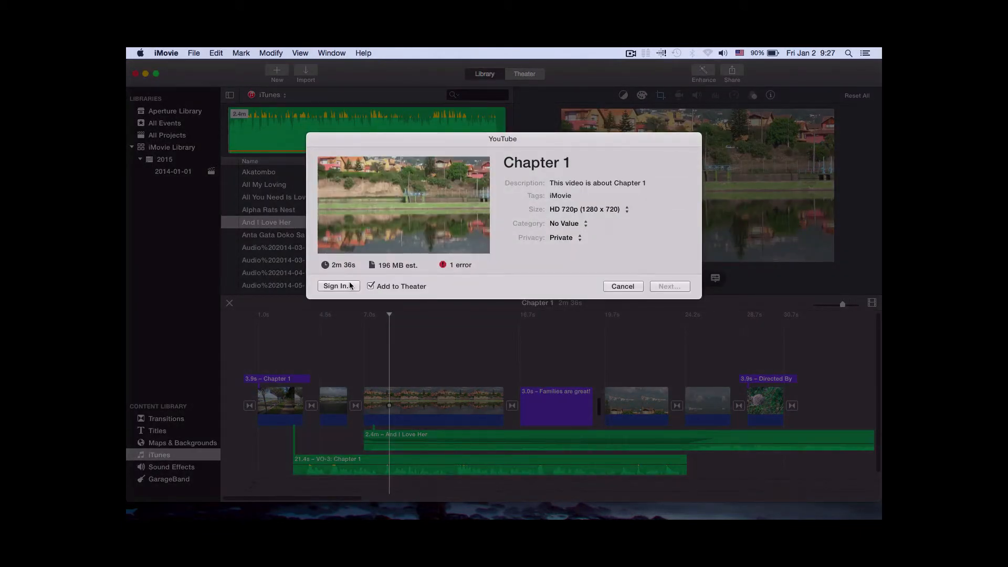
left_click(573, 194)
left_click(582, 238)
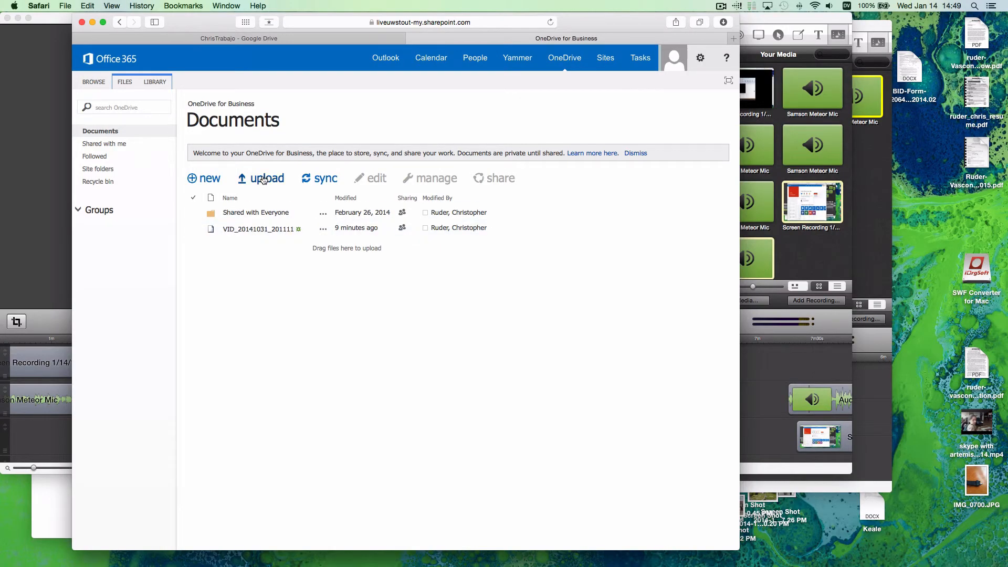
Switch to OneDrive for Business in Safari, open the file chooser for an upload and dismiss it without choosing a file
left_click(263, 179)
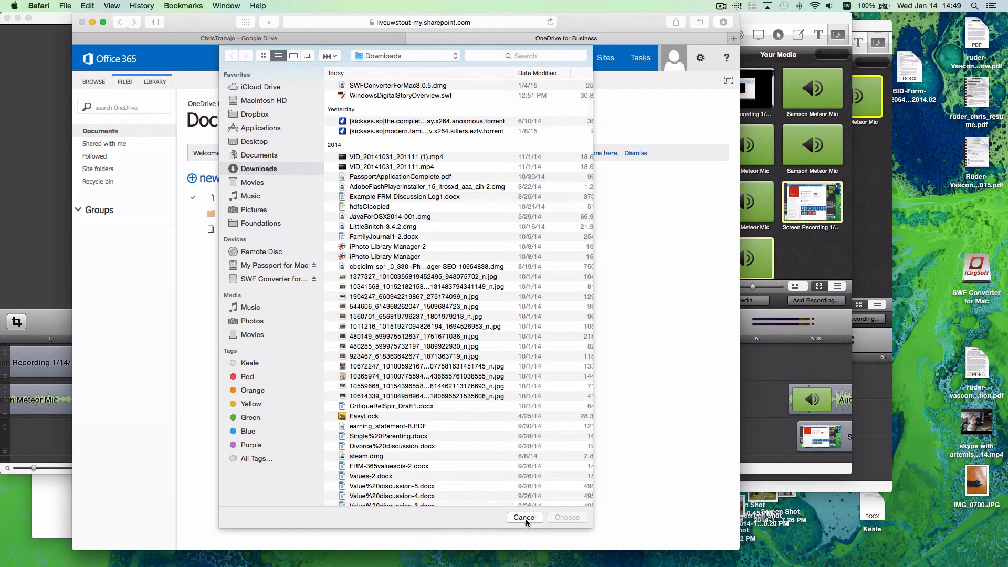
left_click(525, 518)
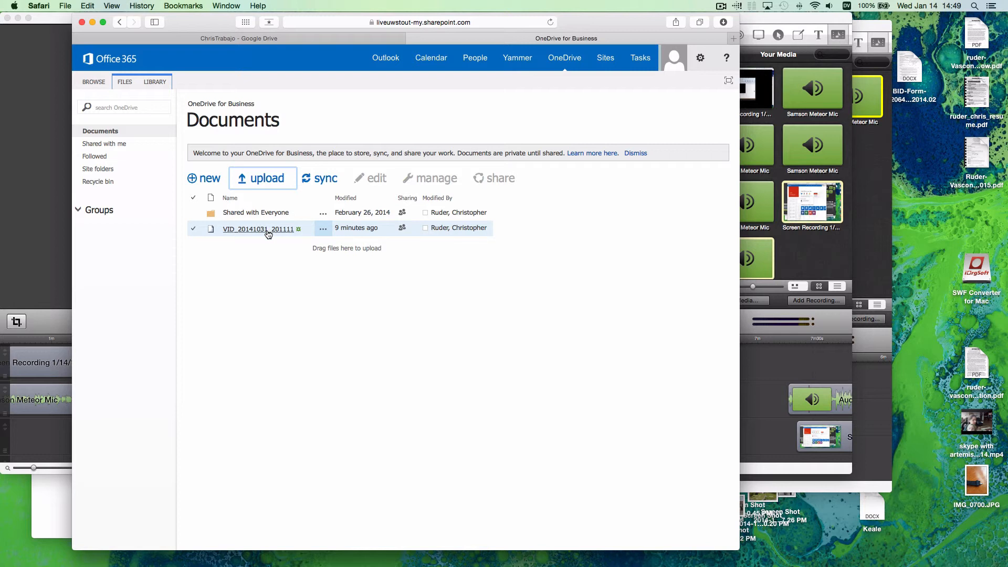
Get the view-only guest link of the video VID_20141031_201111 from its sharing settings, leaving the link enabled
left_click(404, 230)
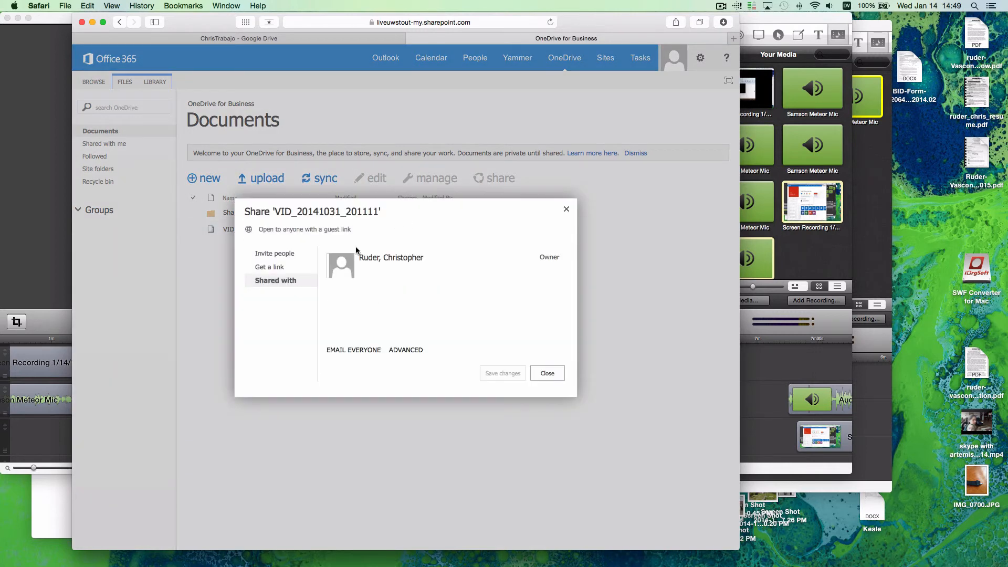
left_click(281, 265)
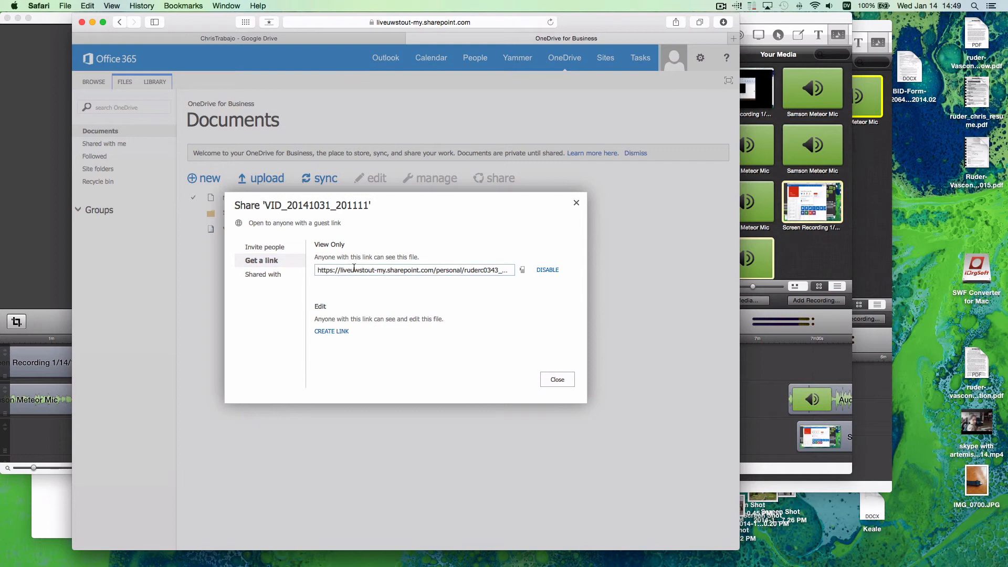
left_click(375, 269)
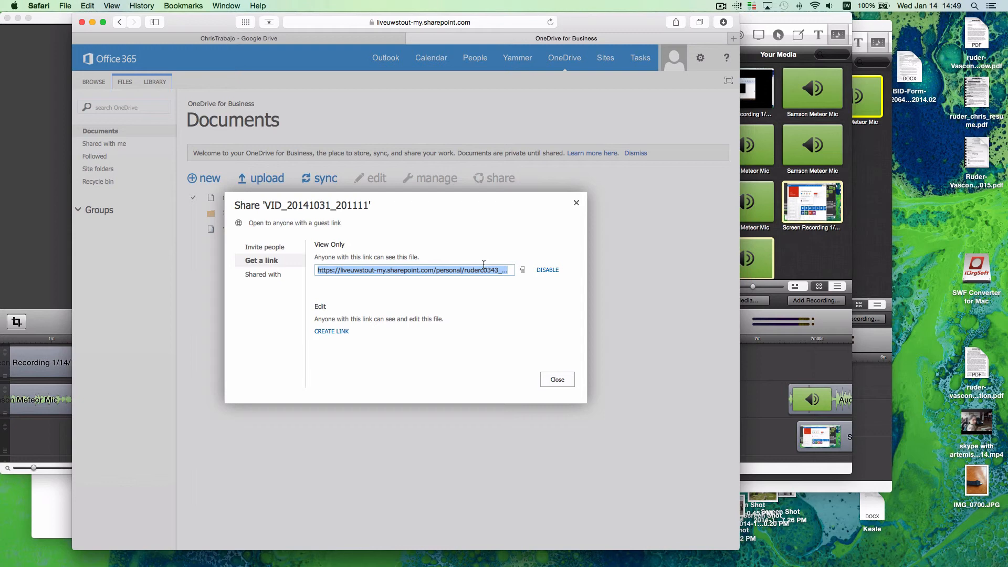
left_click(558, 379)
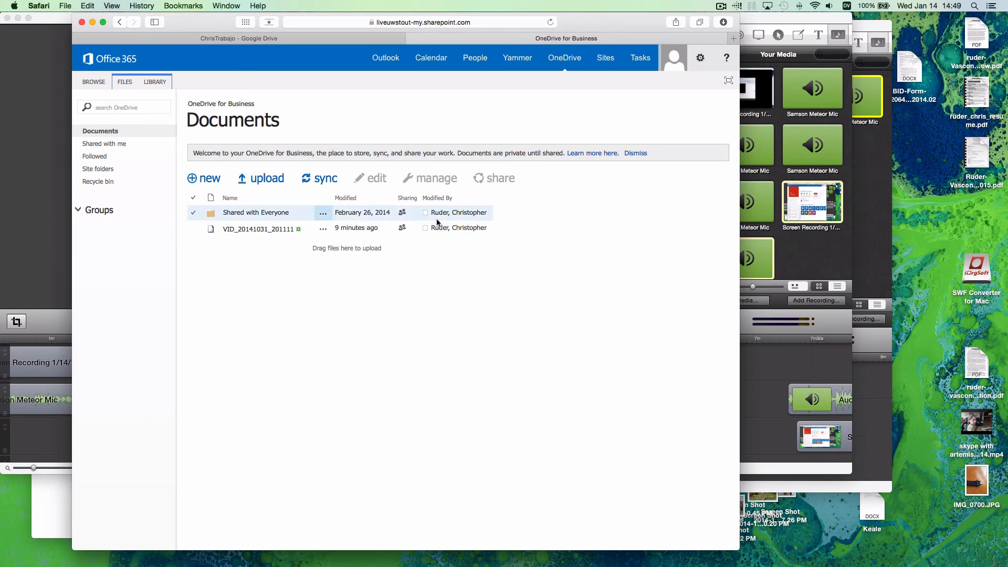